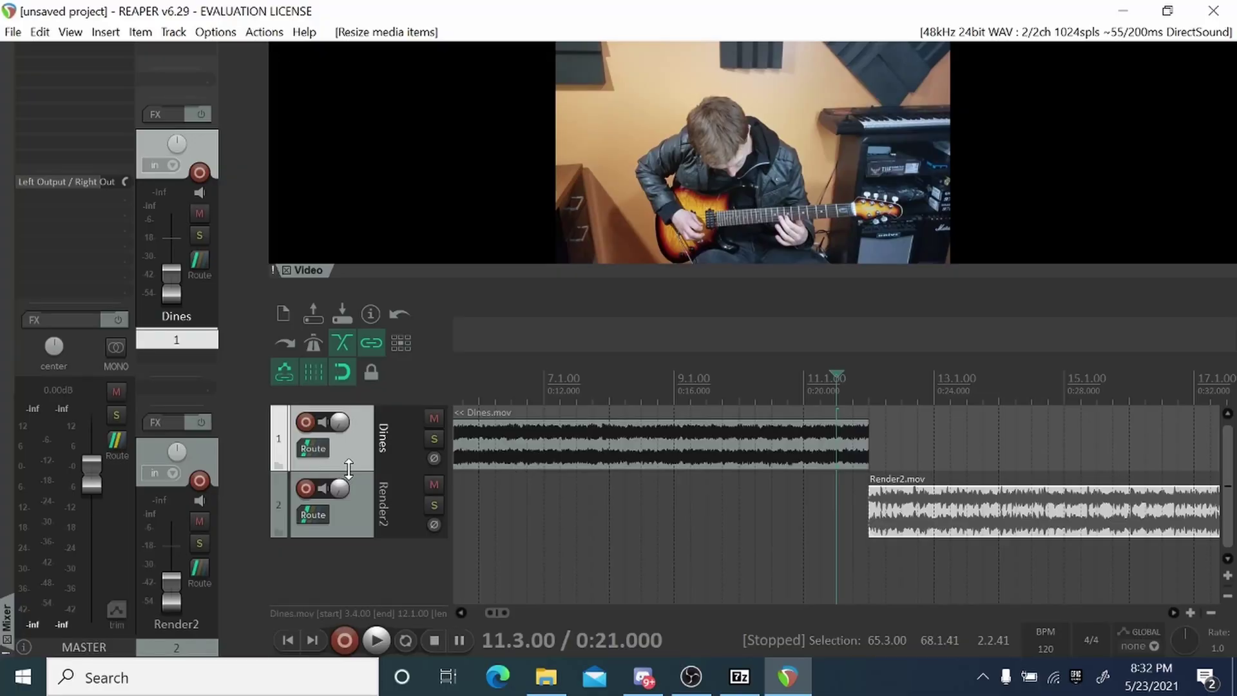
{"action": "left_click_drag", "start_coordinate": [349, 470], "coordinate": [342, 528]}
{"action": "left_click", "coordinate": [306, 475]}
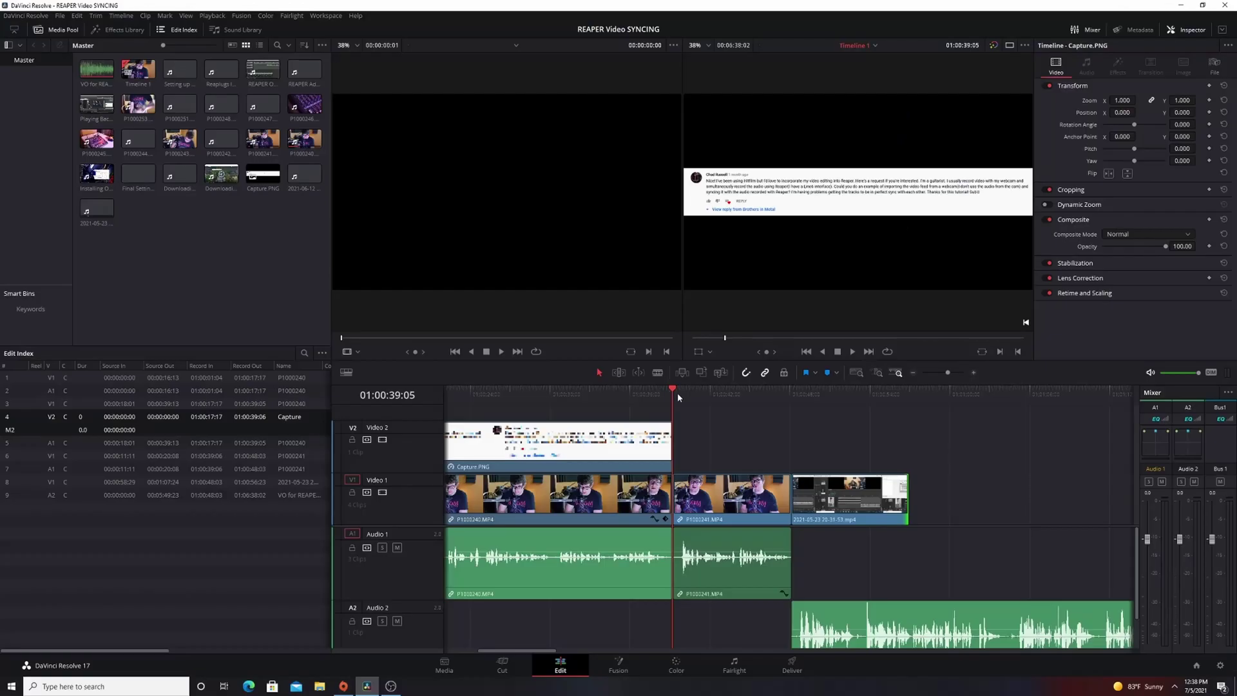
Step: Switch to DaVinci Resolve and play the timeline from the end of the Capture.PNG clip
{"action": "key", "text": "space"}
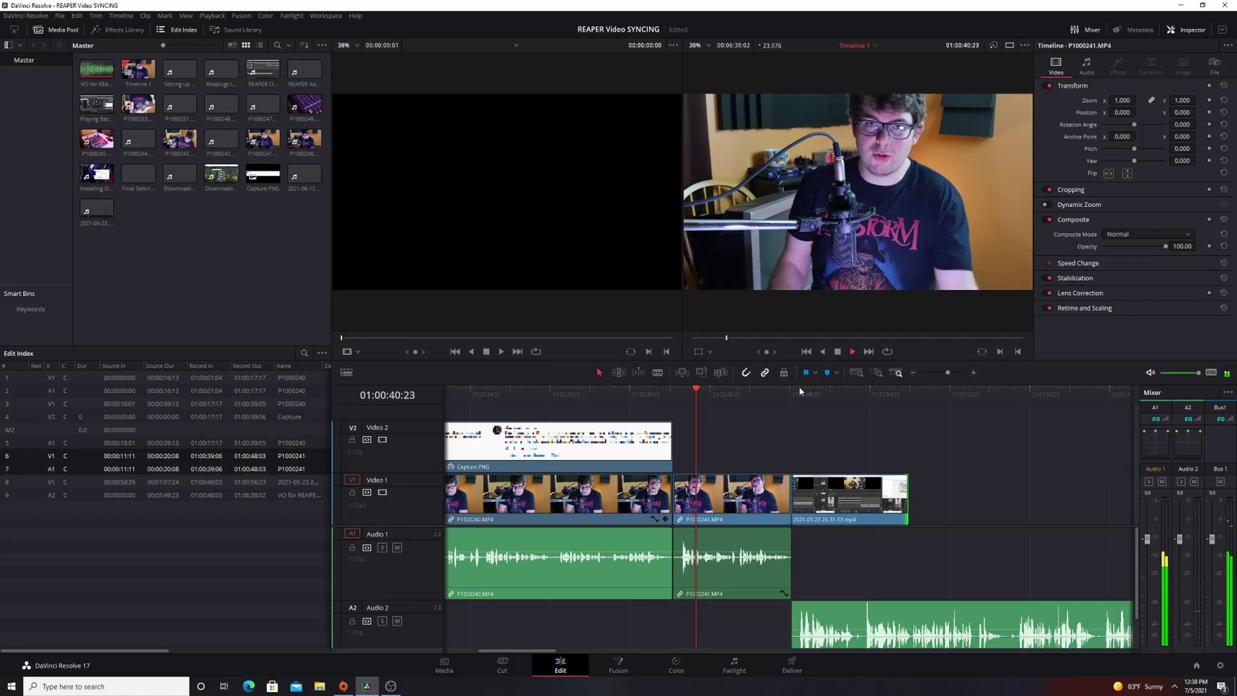
{"action": "left_click_drag", "start_coordinate": [705, 389], "coordinate": [522, 395]}
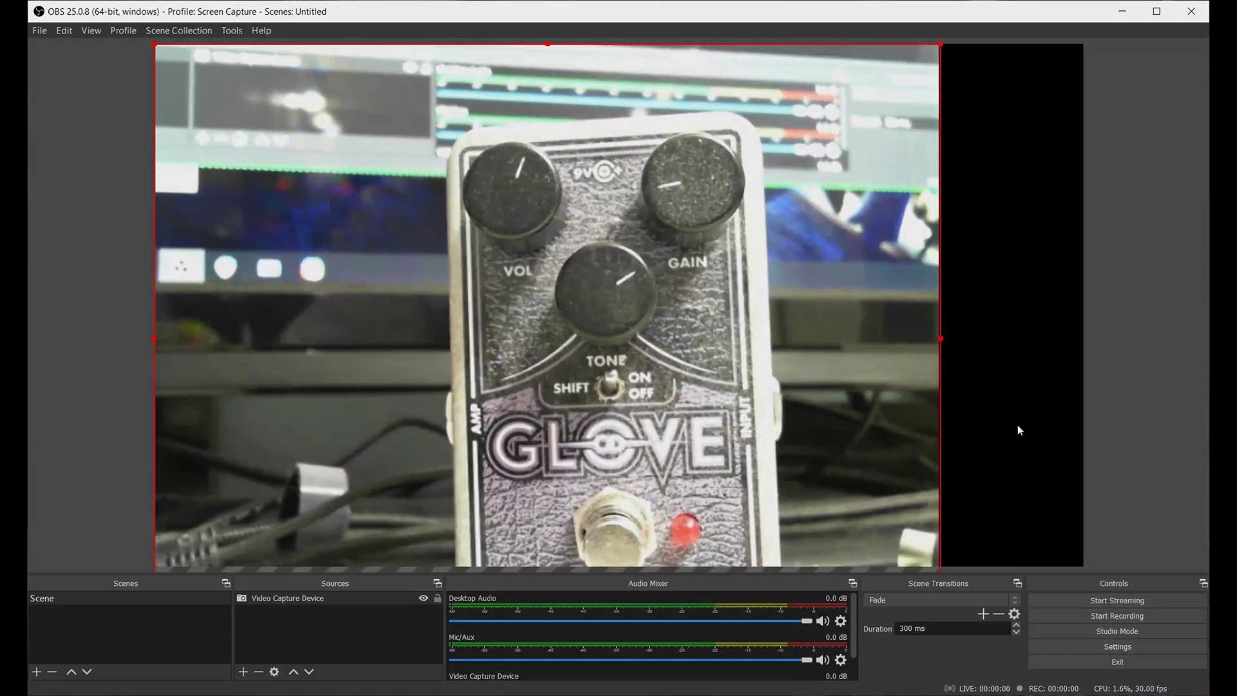
{"action": "left_click_drag", "start_coordinate": [1018, 424], "coordinate": [1083, 440]}
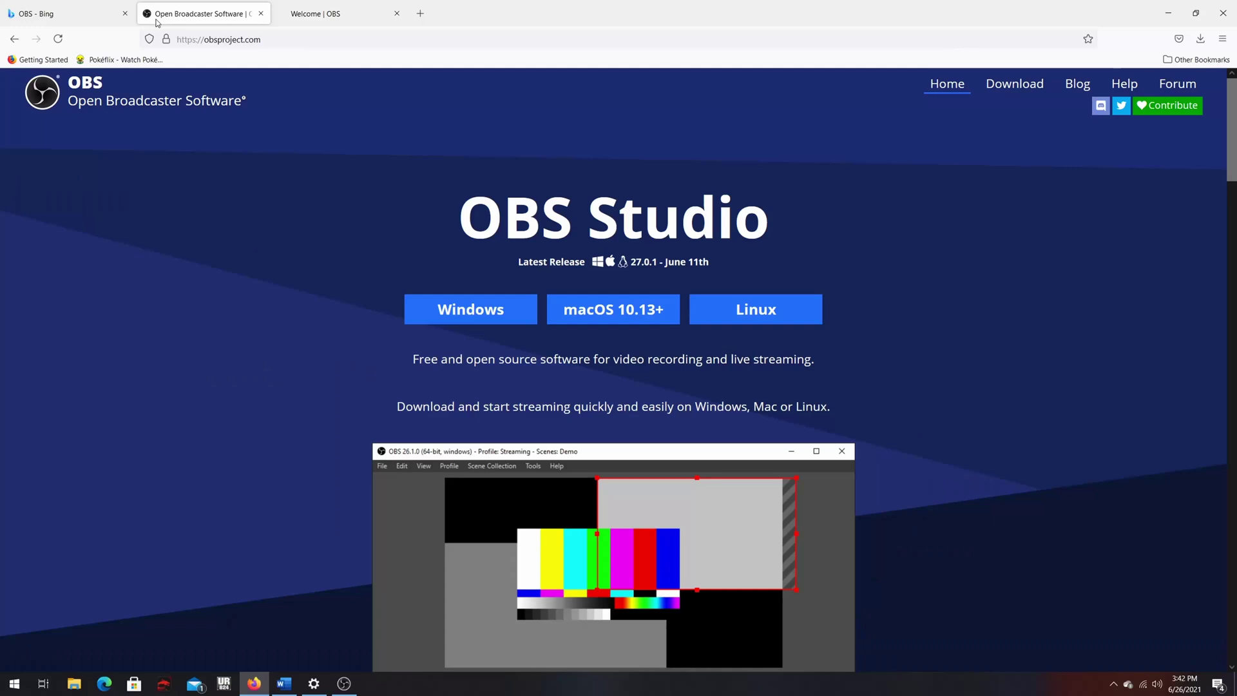
Step: Look through the sponsors and features sections of the OBS Studio home page
{"action": "scroll", "coordinate": [516, 377], "scroll_direction": "down", "scroll_amount": 15}
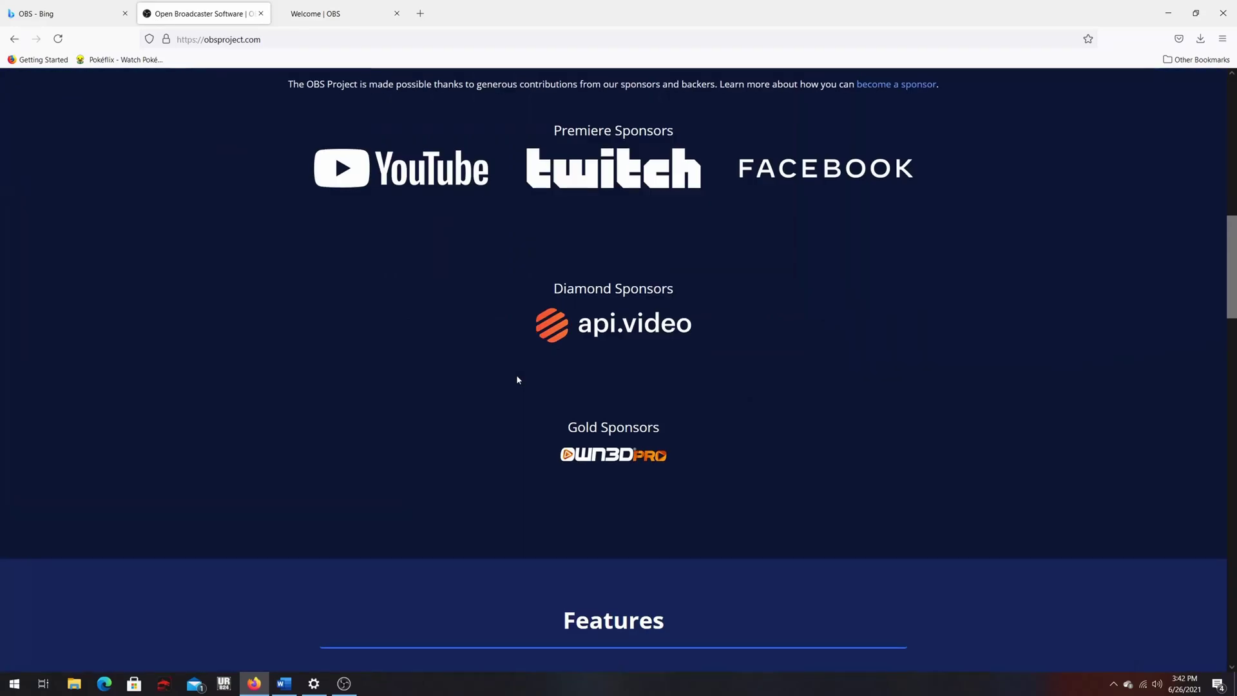
{"action": "scroll", "coordinate": [623, 393], "scroll_direction": "down", "scroll_amount": 10}
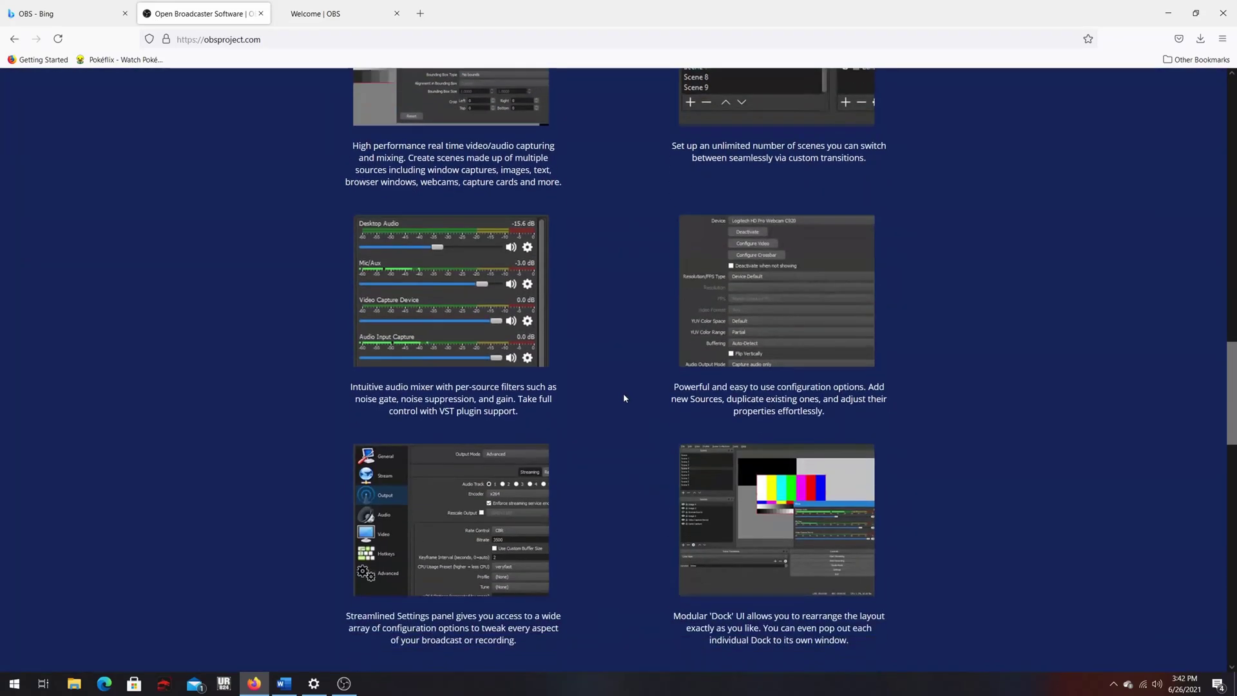
{"action": "scroll", "coordinate": [620, 399], "scroll_direction": "down", "scroll_amount": 4}
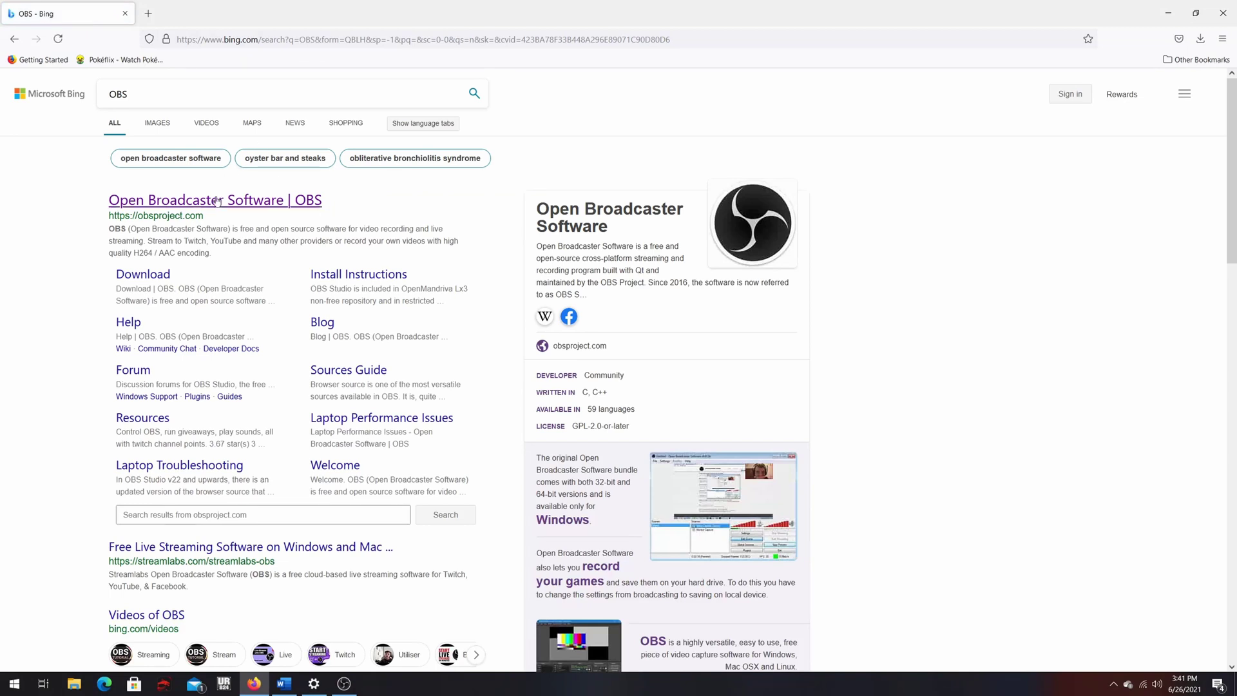
Step: Open the Open Broadcaster Software website from the search results and download the Windows installer
{"action": "left_click", "coordinate": [218, 201]}
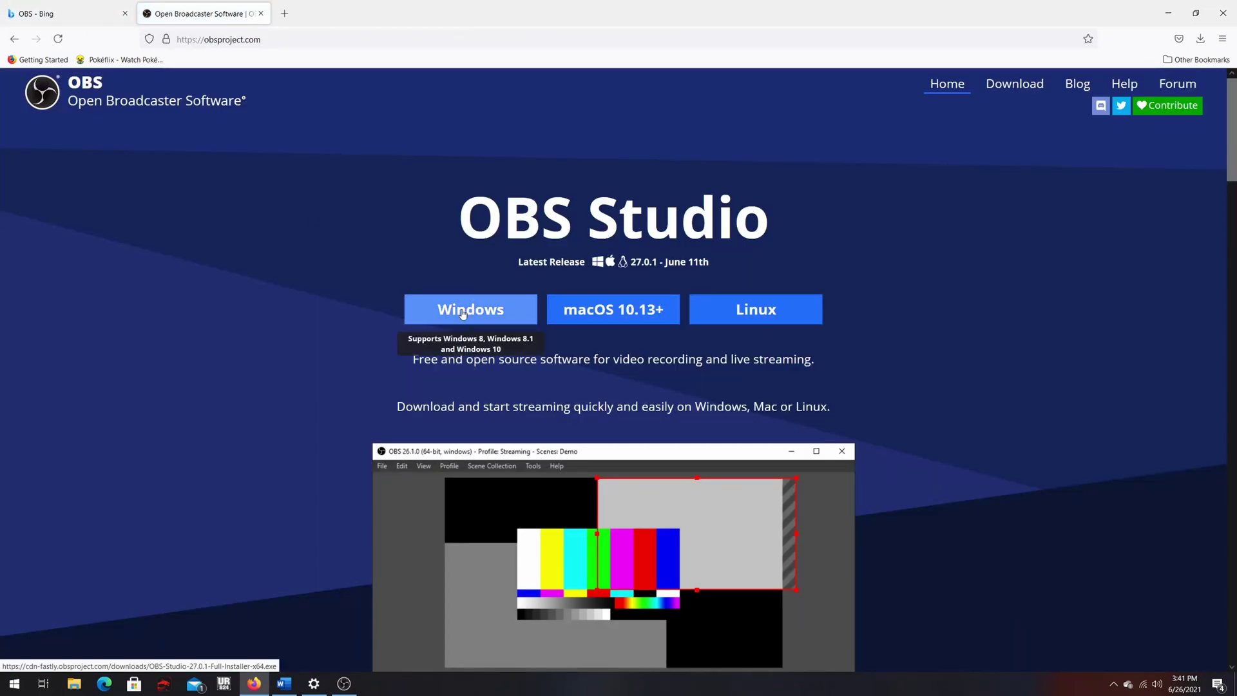
{"action": "left_click", "coordinate": [462, 313]}
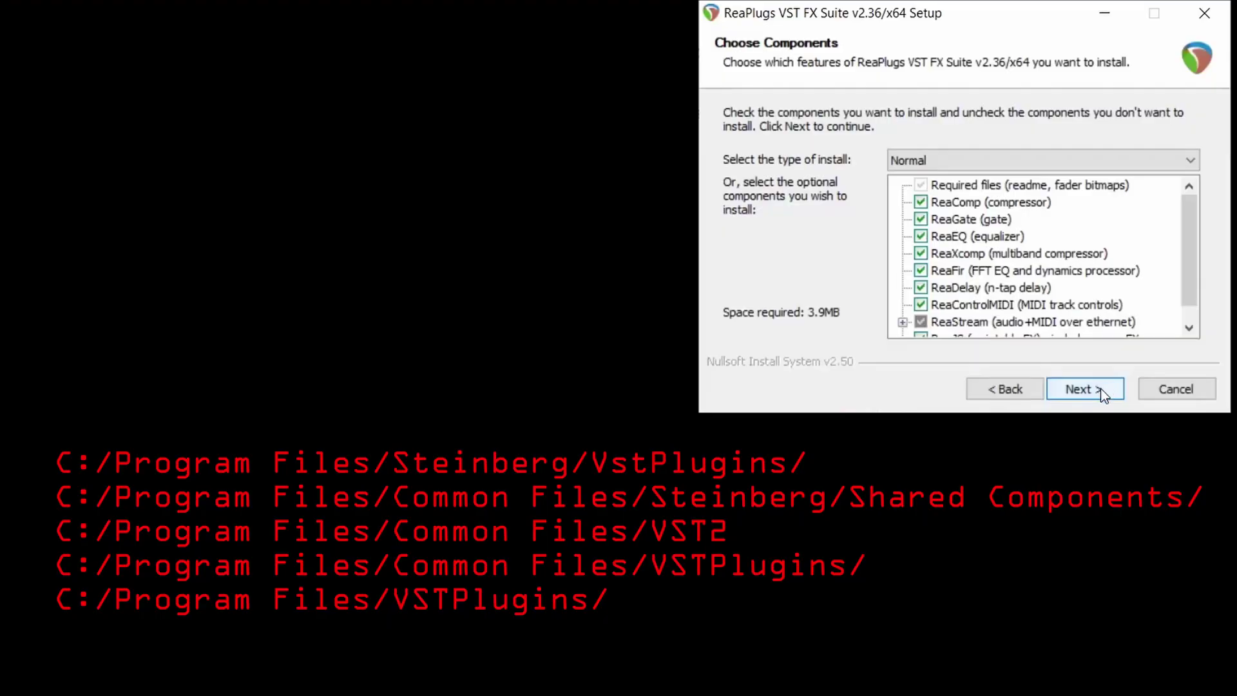
Step: Accept the listed ReaPlugs components and change the destination folder to C:\Program Files\VSTplugins
{"action": "left_click", "coordinate": [1102, 395]}
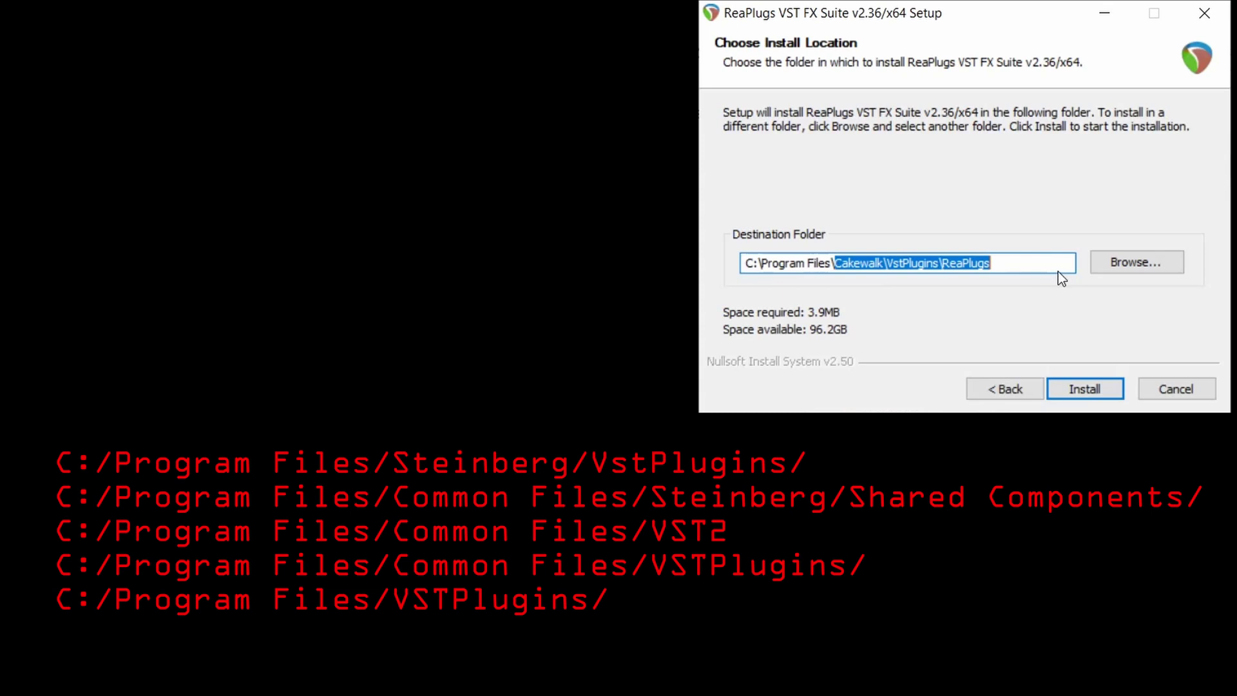
{"action": "key", "text": "BackSpace"}
{"action": "type", "text": "VSTplugins"}
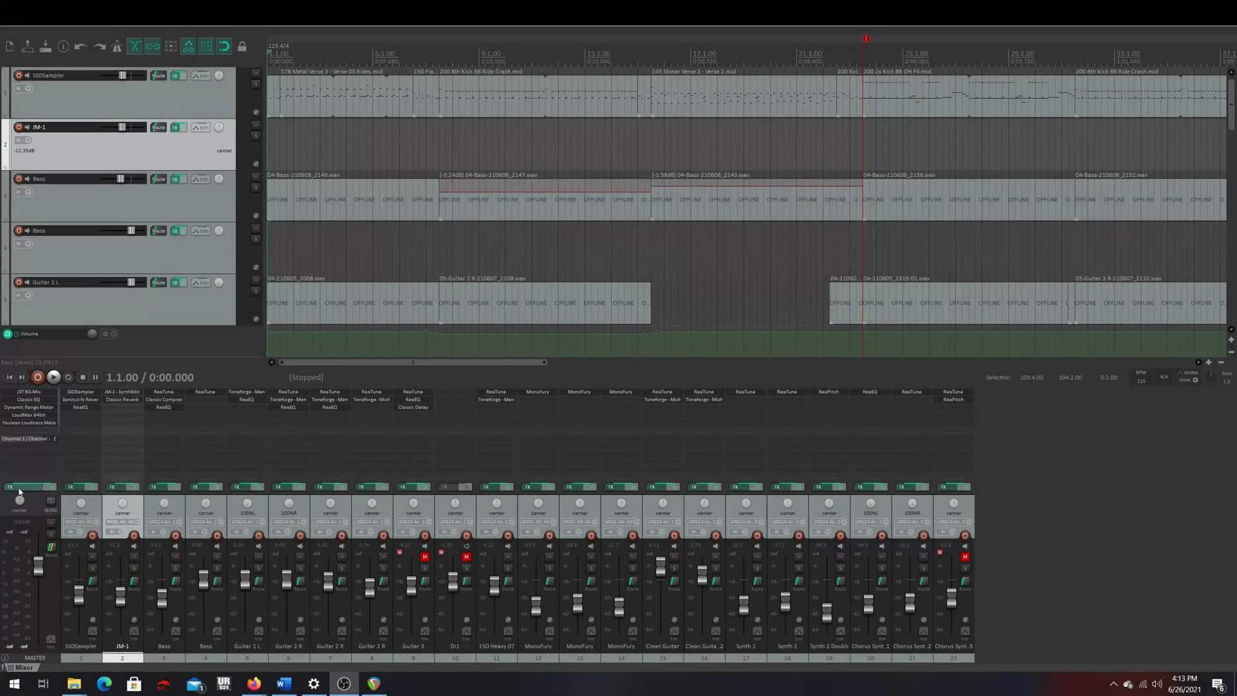
Step: Add the ReaStream (ReaPlugs Edition) plug-in to the master track's FX chain in REAPER
{"action": "left_click", "coordinate": [20, 489]}
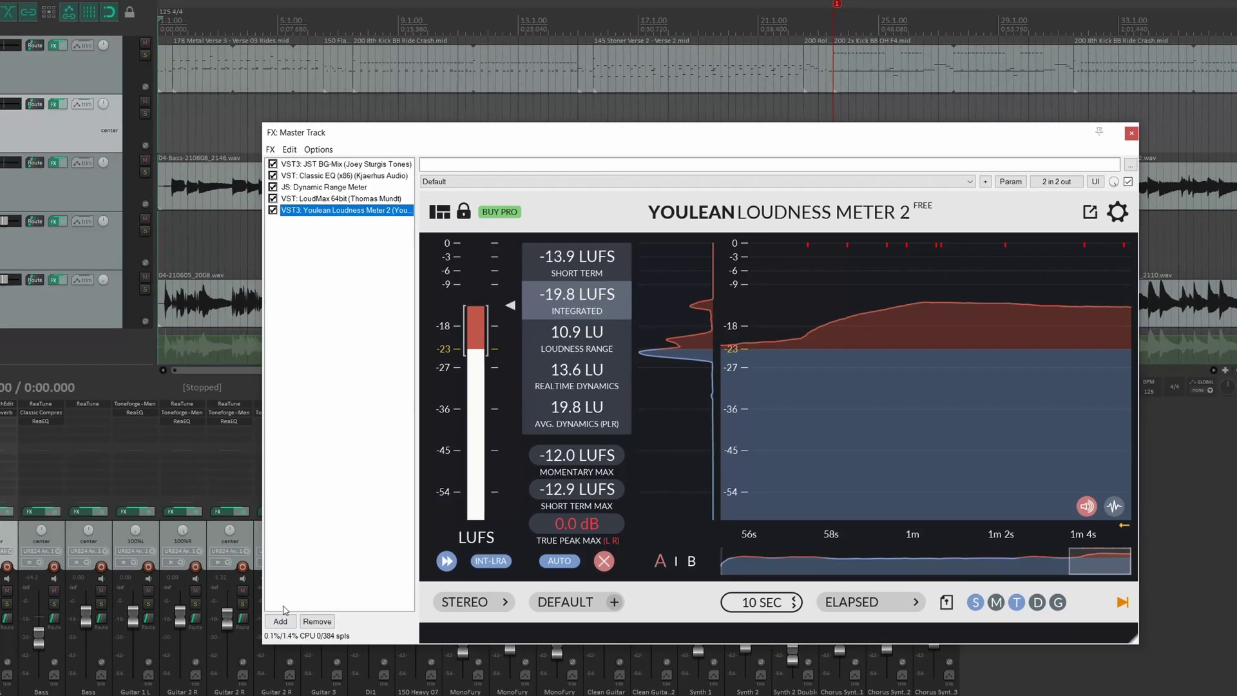
{"action": "left_click", "coordinate": [375, 584]}
{"action": "type", "text": "reastream"}
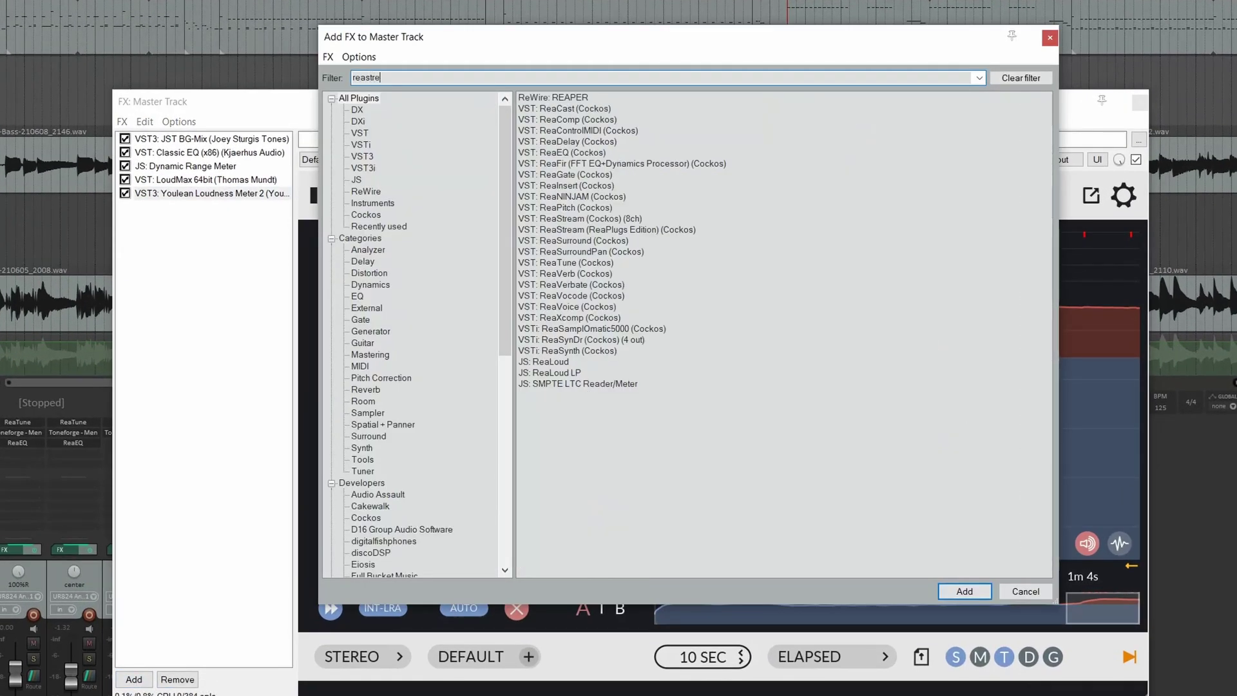
{"action": "double_click", "coordinate": [574, 108]}
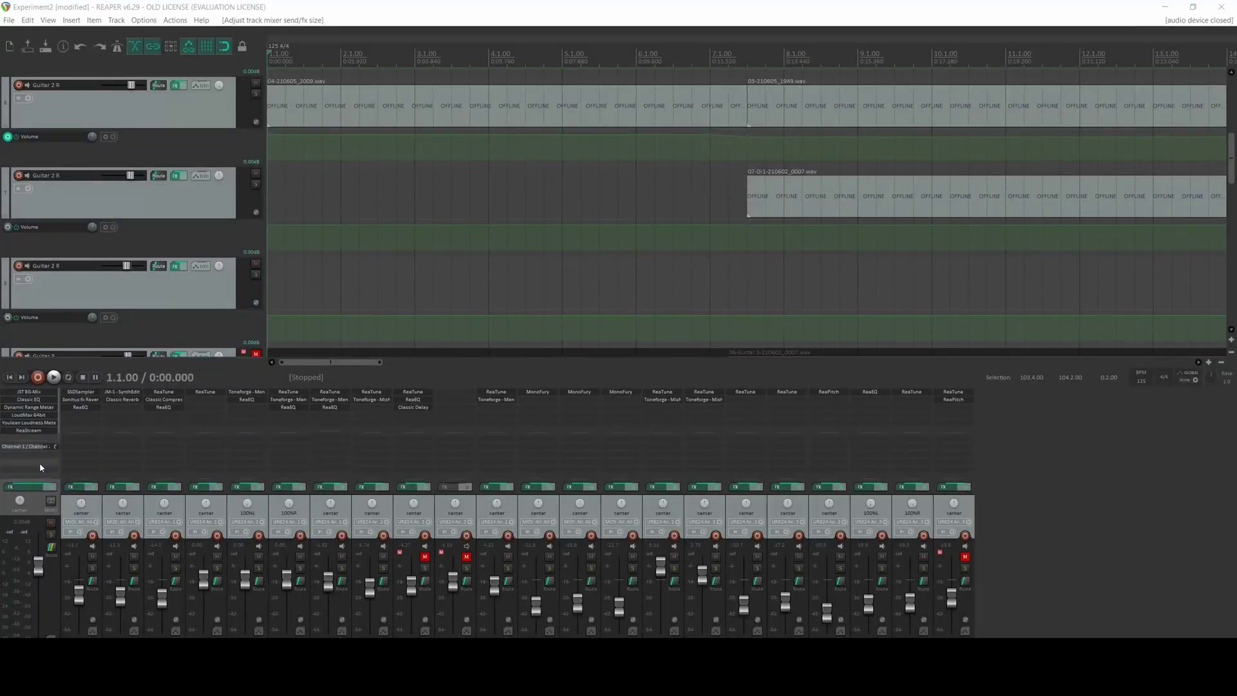
Step: Open the master track's output routing and check the hardware outputs available to it
{"action": "right_click", "coordinate": [40, 464]}
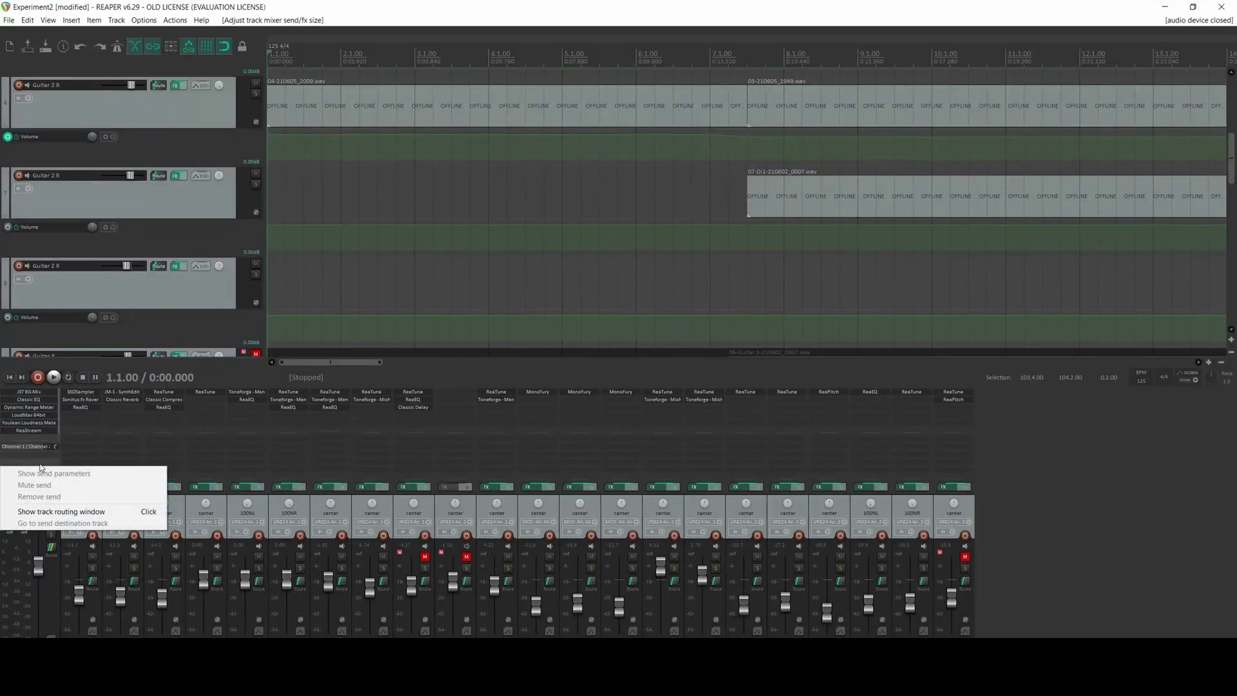
{"action": "left_click", "coordinate": [52, 511]}
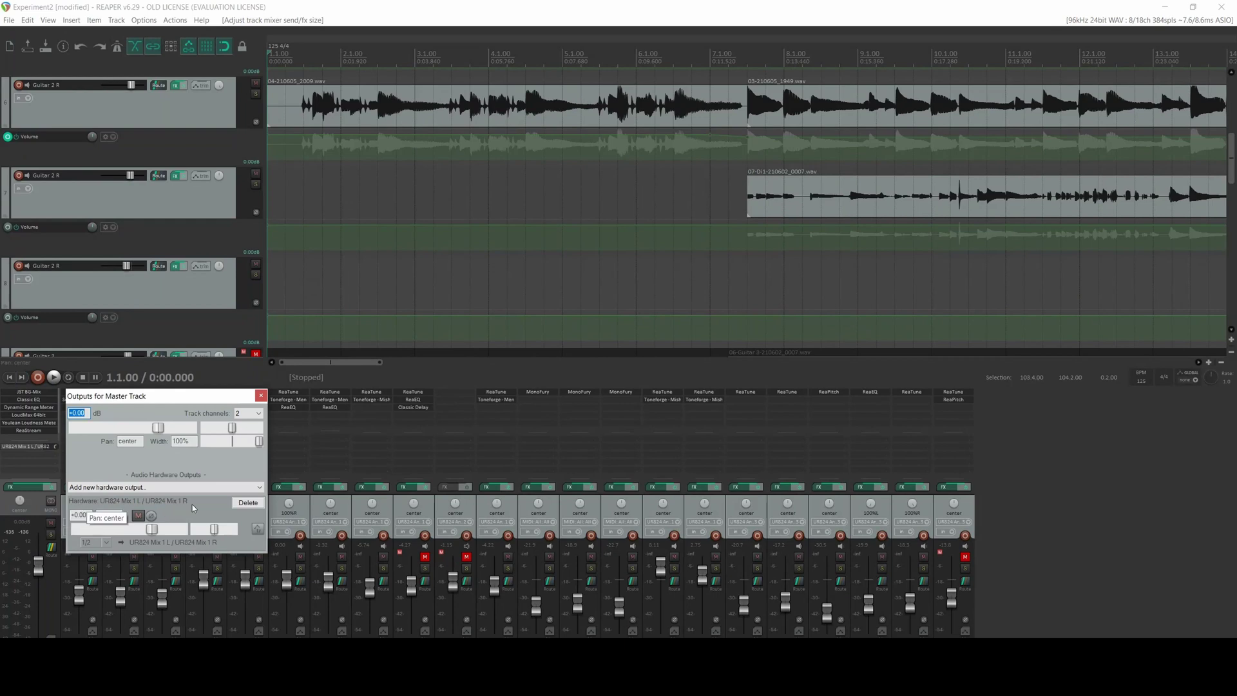
{"action": "left_click", "coordinate": [184, 487]}
{"action": "left_click", "coordinate": [184, 486]}
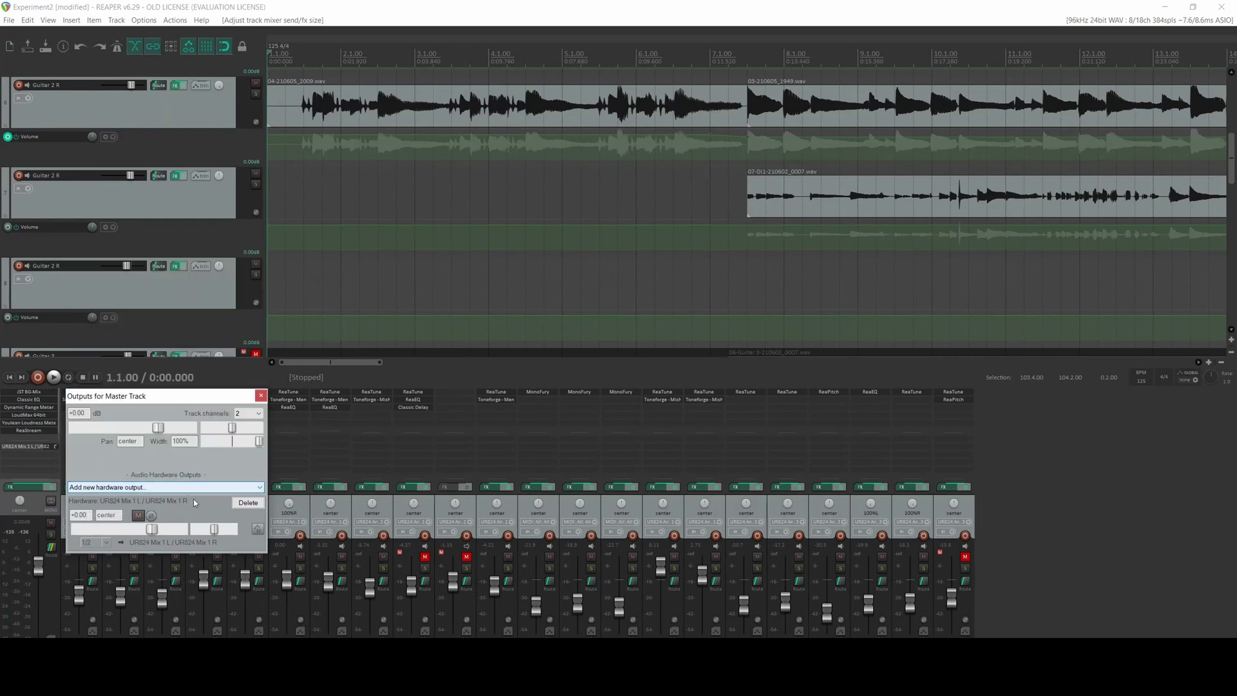
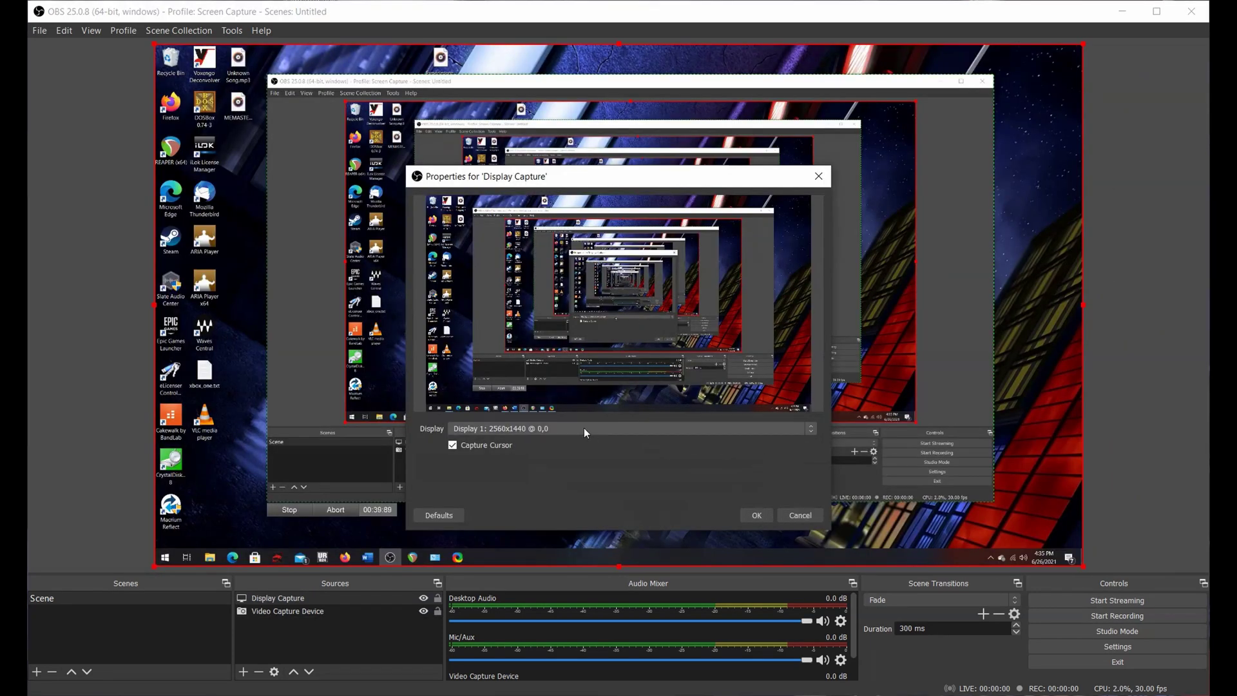
Step: Select Display 1: 2560x1440 for the Display Capture source in OBS and accept its properties
{"action": "left_click", "coordinate": [589, 430]}
{"action": "left_click", "coordinate": [557, 440]}
{"action": "left_click", "coordinate": [745, 517]}
Step: Resize and reposition the Display Capture source over the webcam image in the preview
{"action": "left_click_drag", "start_coordinate": [916, 421], "coordinate": [730, 359]}
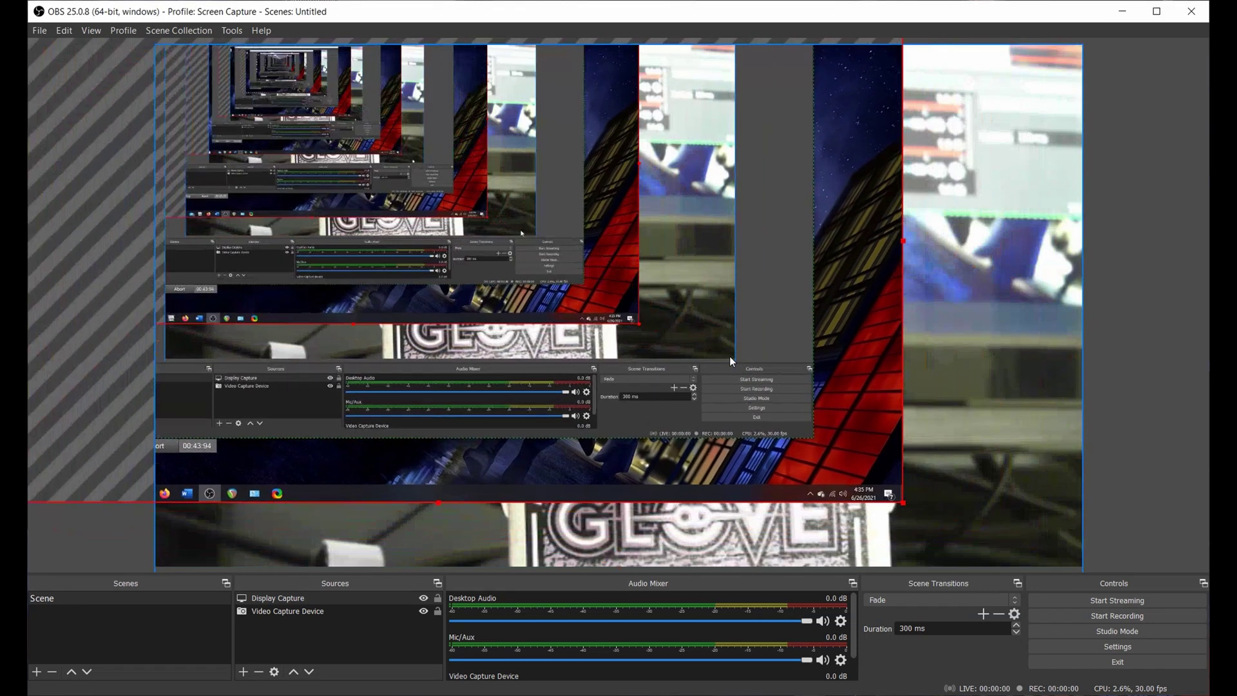
{"action": "left_click_drag", "start_coordinate": [886, 500], "coordinate": [591, 293]}
{"action": "left_click_drag", "start_coordinate": [487, 251], "coordinate": [592, 427]}
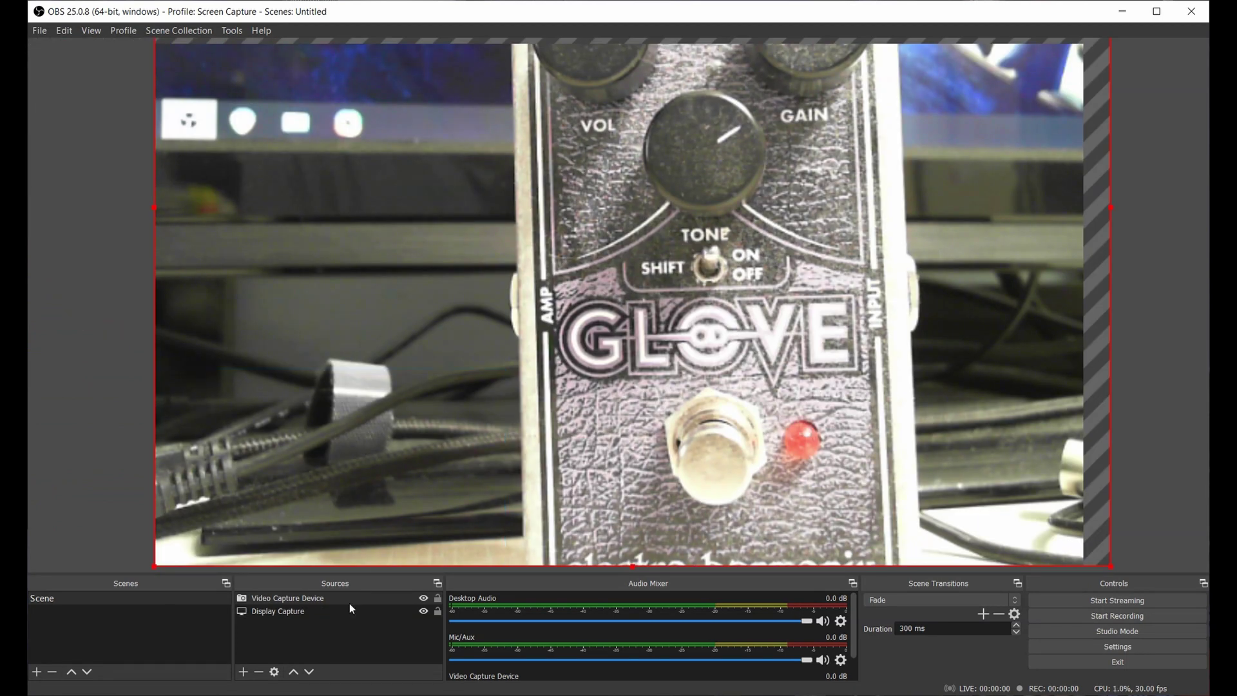
Step: Add an Audio Input Capture source using the device Line (2- Steinberg UR824)
{"action": "left_click", "coordinate": [249, 670]}
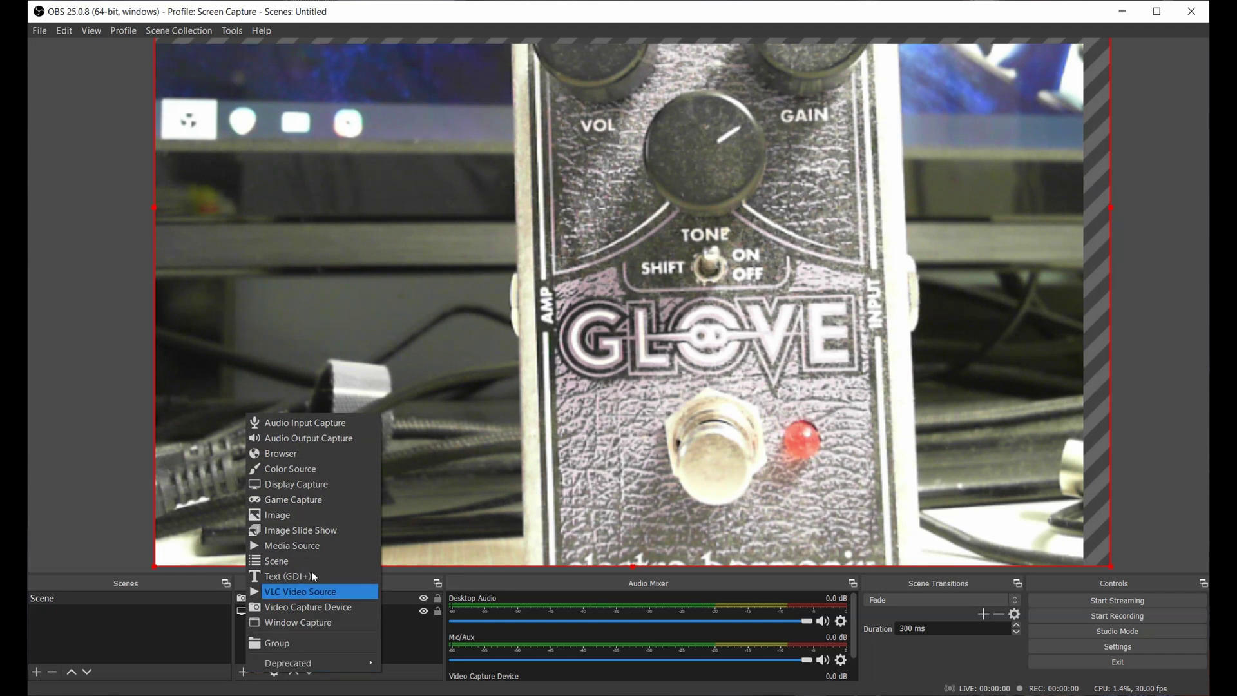
{"action": "left_click", "coordinate": [326, 423]}
{"action": "left_click", "coordinate": [640, 442]}
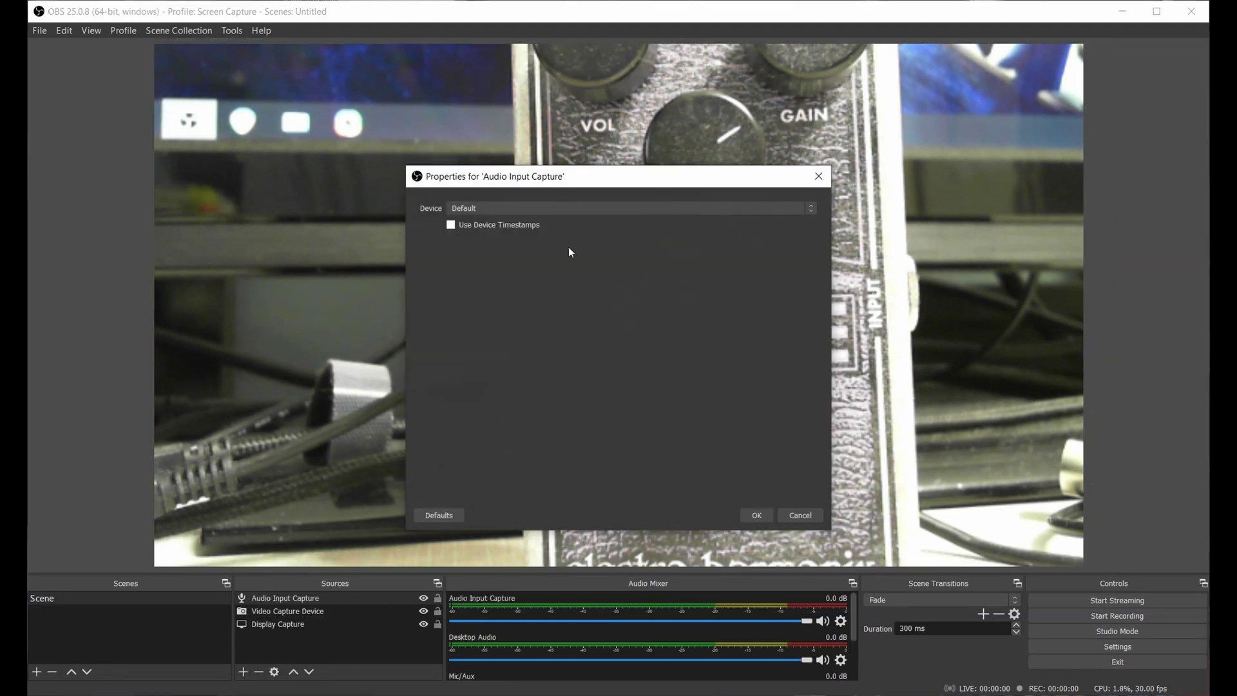
{"action": "left_click", "coordinate": [509, 208]}
{"action": "left_click", "coordinate": [535, 249]}
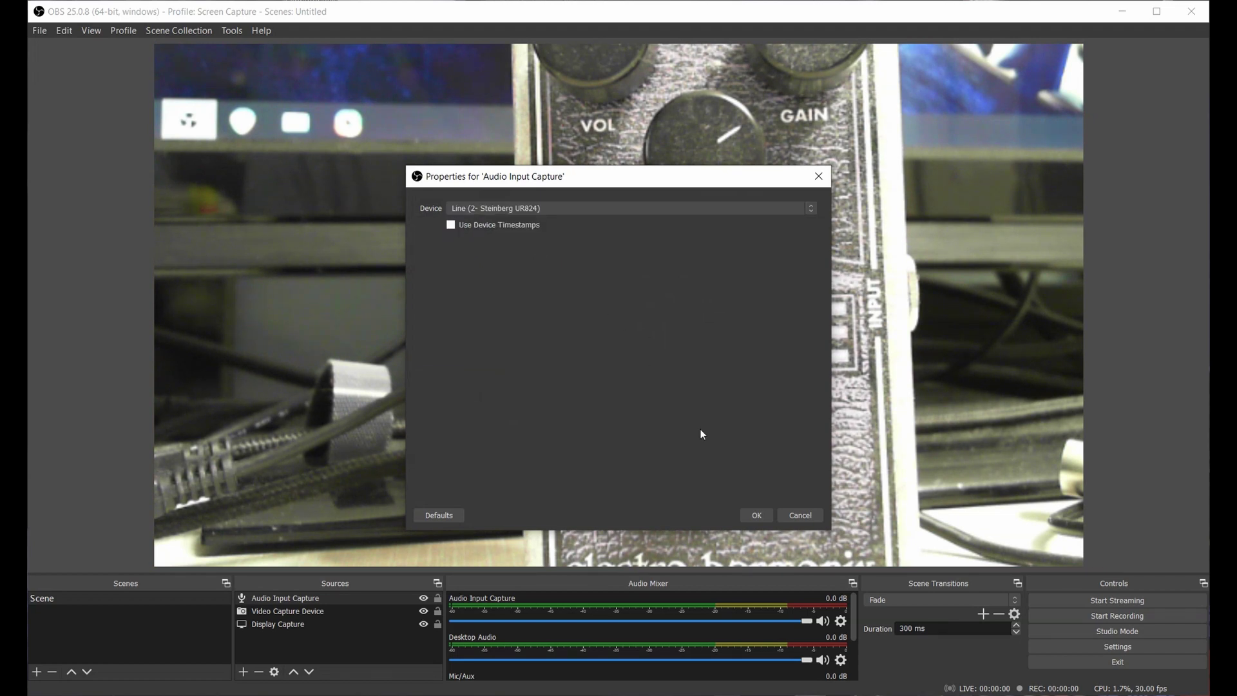
{"action": "left_click", "coordinate": [758, 516]}
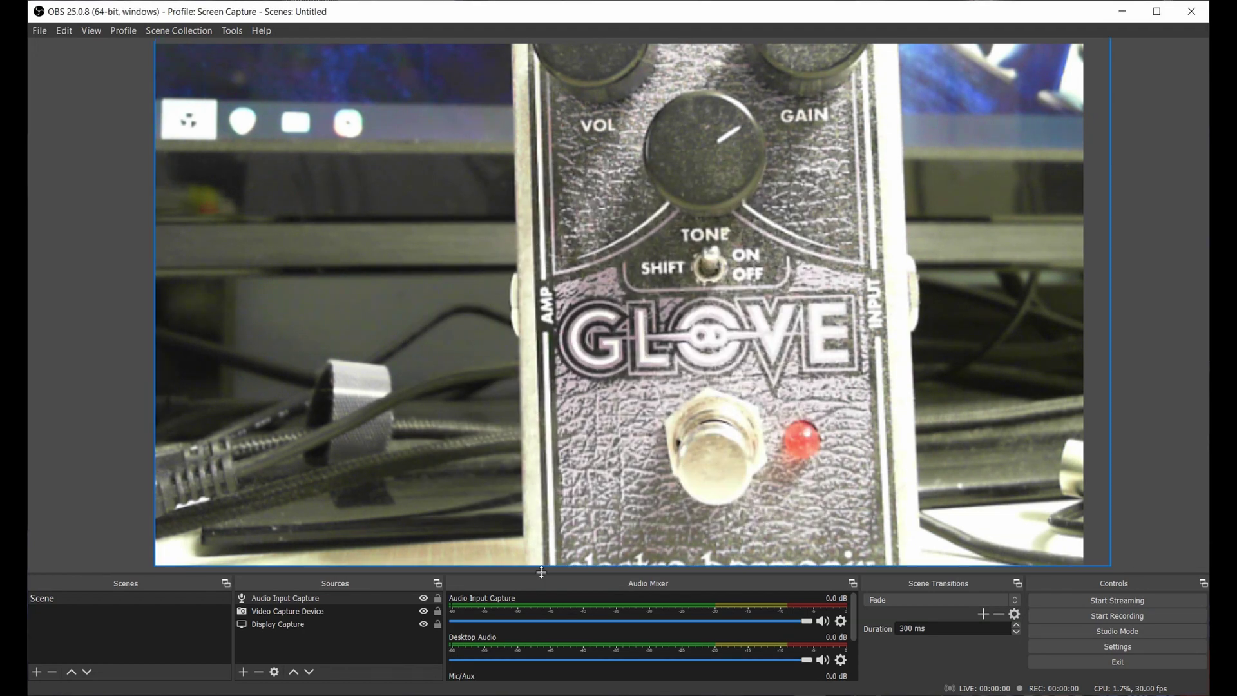
Step: Add a VST 2.x Plug-in filter with its default name to the Audio Input Capture source
{"action": "right_click", "coordinate": [310, 598]}
{"action": "left_click", "coordinate": [342, 571]}
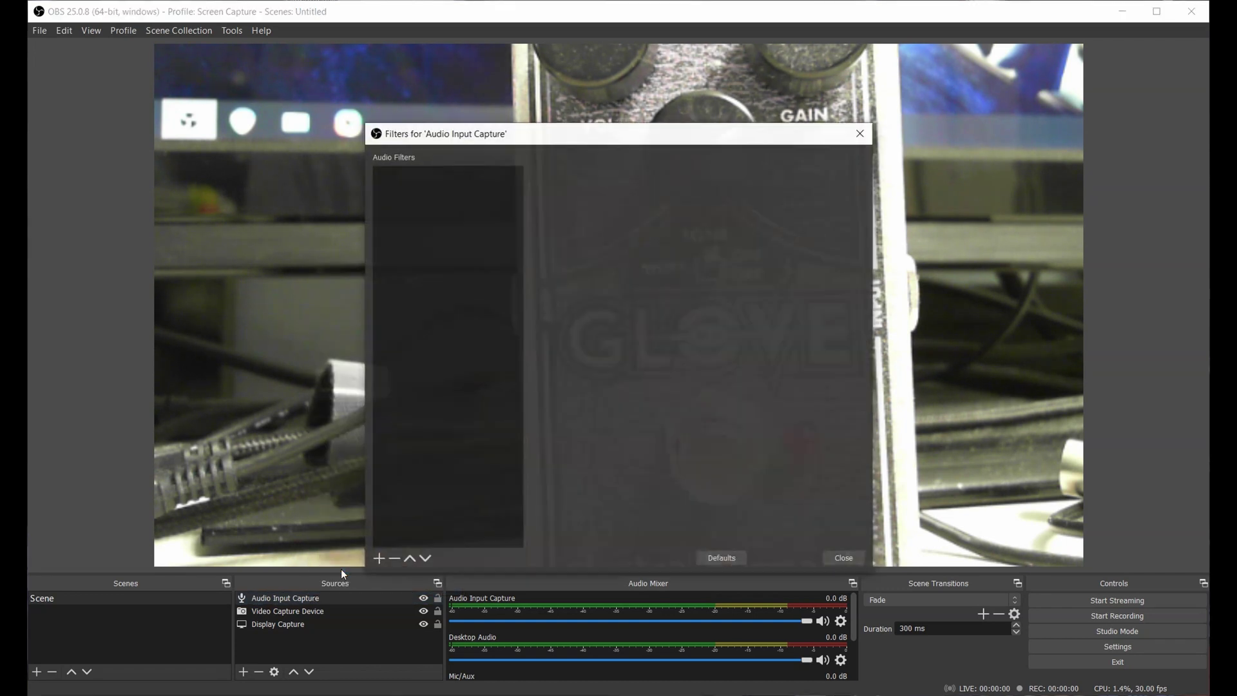
{"action": "left_click", "coordinate": [379, 564]}
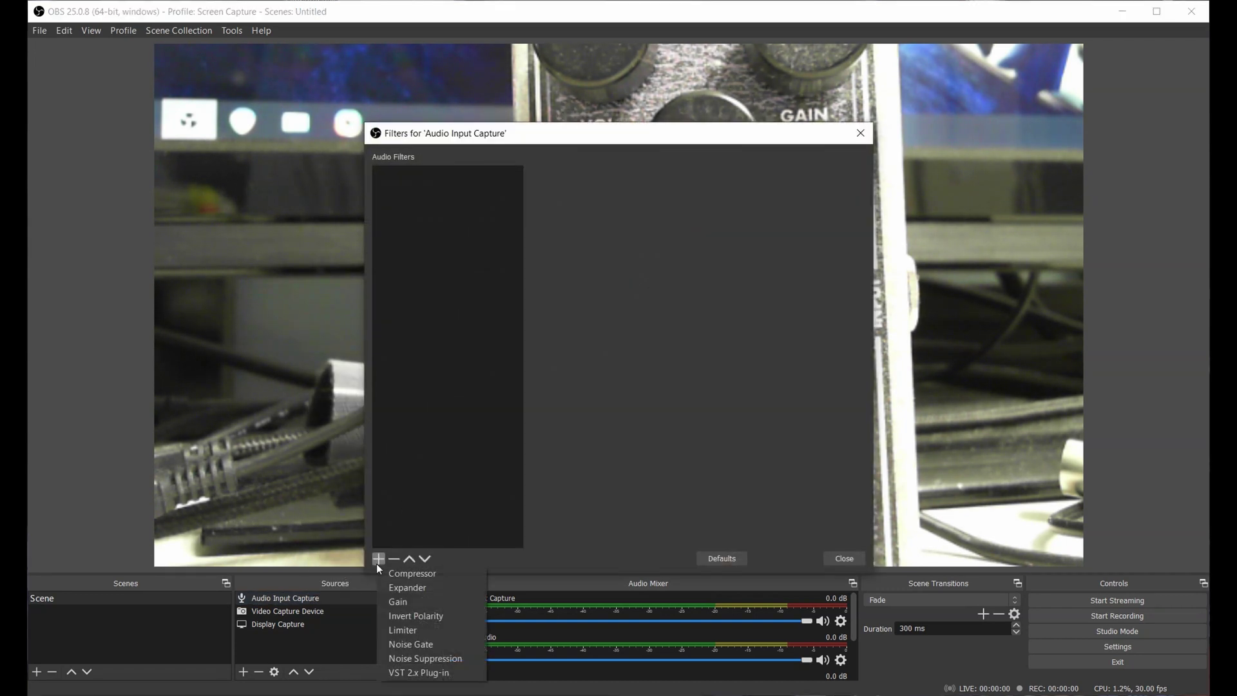
{"action": "left_click", "coordinate": [430, 673]}
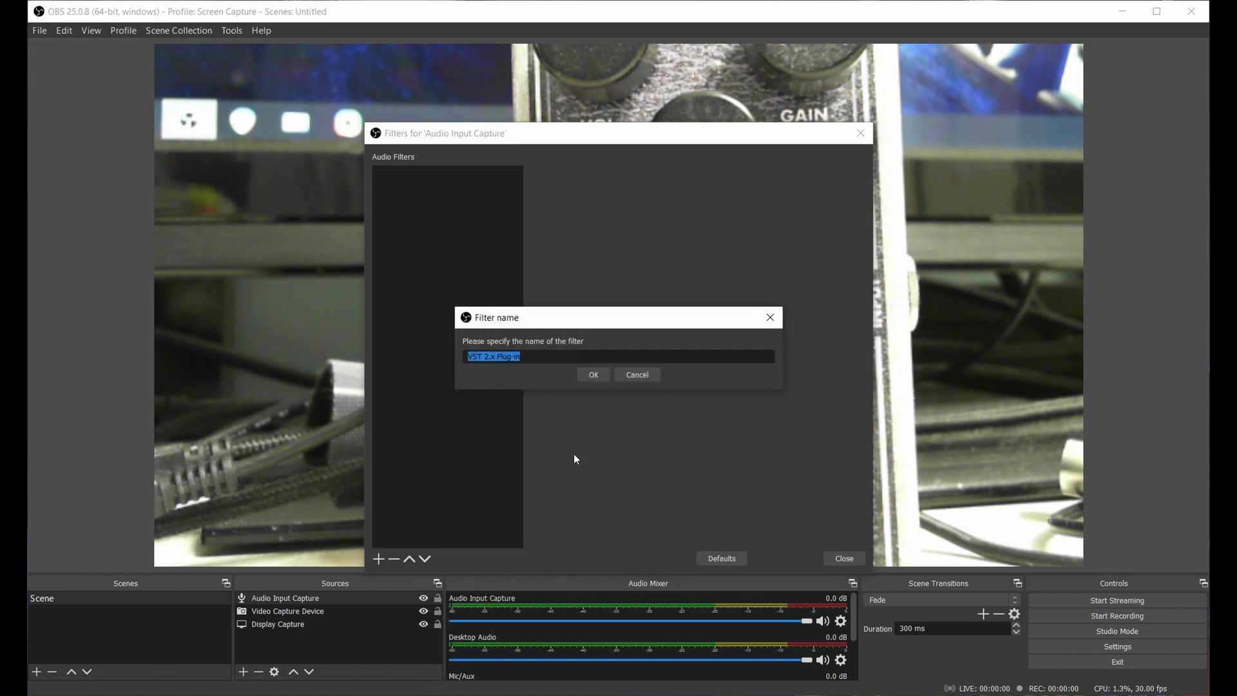
{"action": "left_click", "coordinate": [600, 374]}
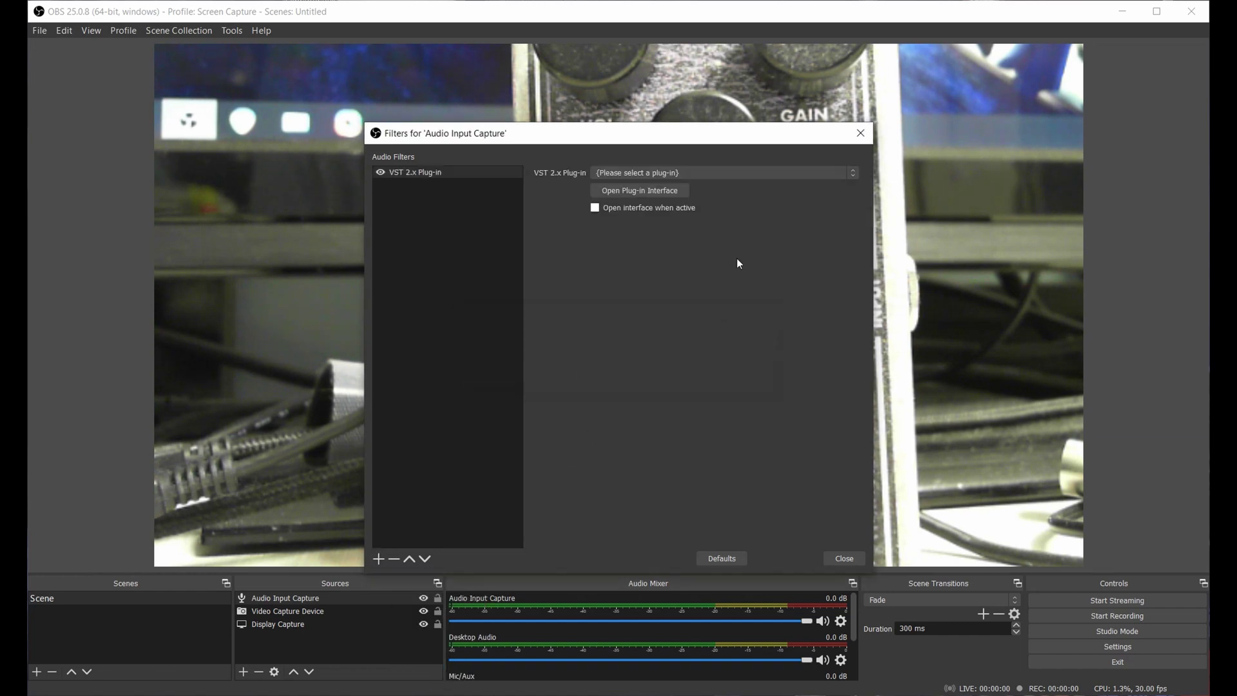
Step: Load reastream-standalone in the VST 2.x filter and open its plug-in interface
{"action": "left_click", "coordinate": [688, 175]}
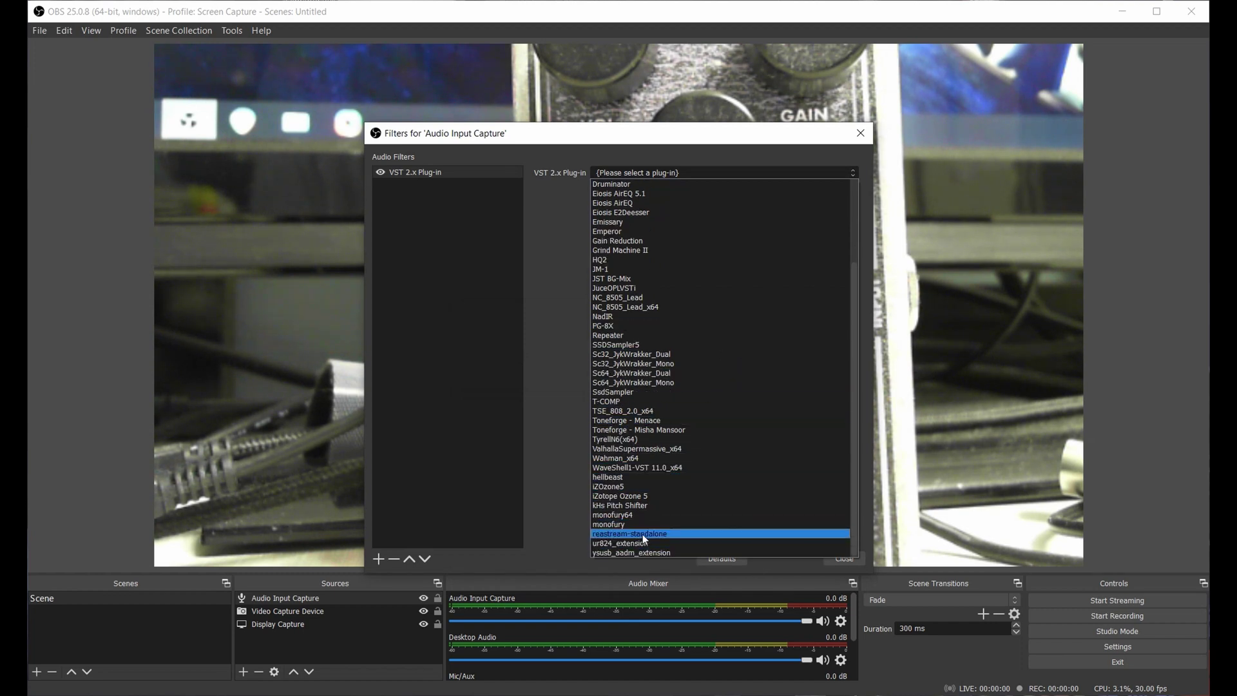
{"action": "left_click", "coordinate": [643, 534]}
{"action": "left_click", "coordinate": [655, 188]}
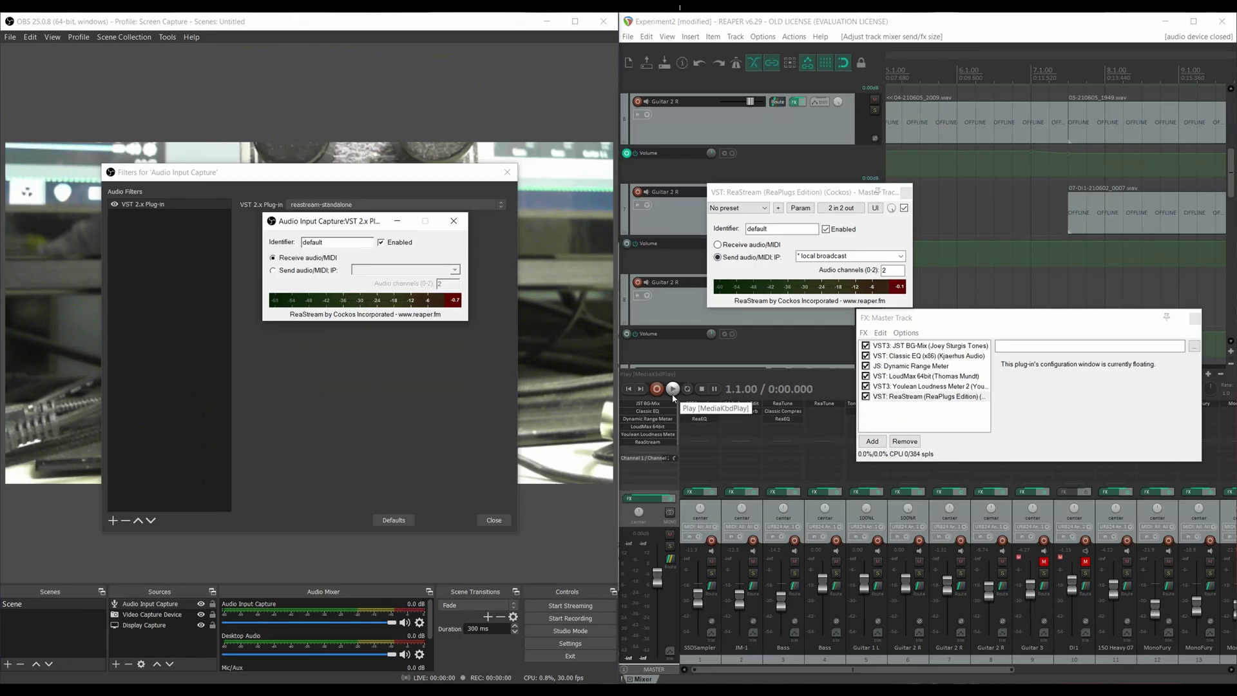
Step: Switch to REAPER and play the project to test the ReaStream signal in OBS
{"action": "left_click", "coordinate": [673, 393]}
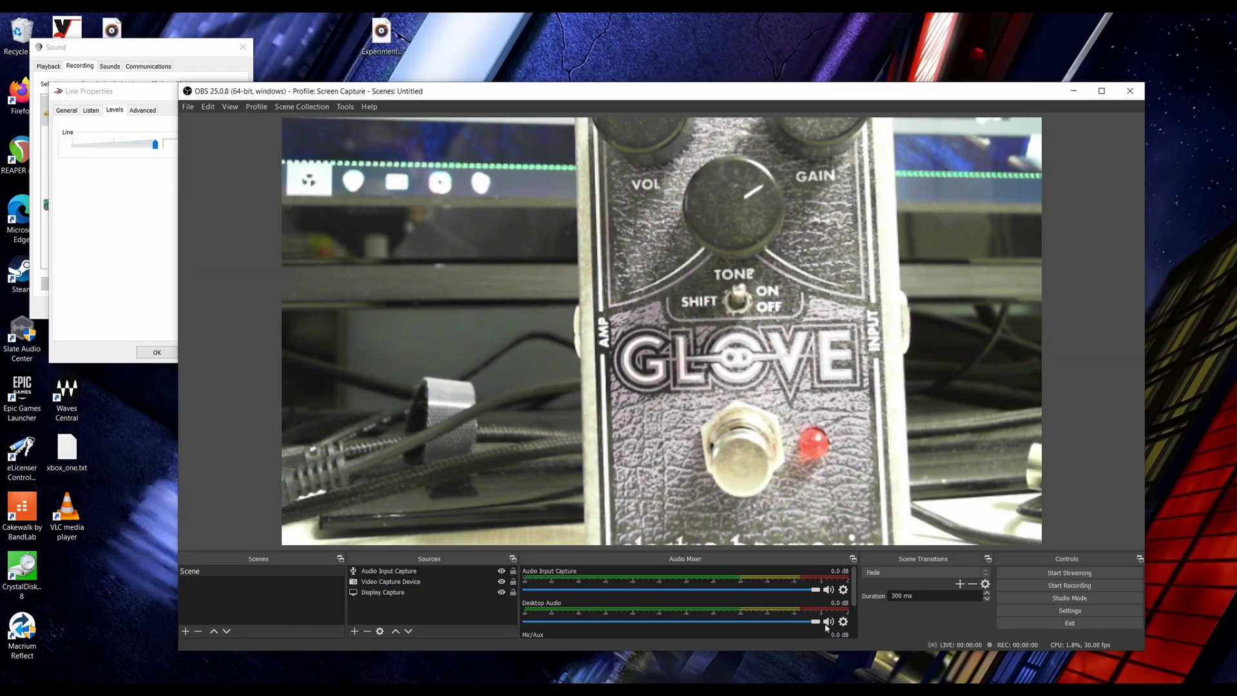
Step: Mute Desktop Audio and Mic/Aux in the OBS audio mixer
{"action": "left_click", "coordinate": [828, 622]}
{"action": "scroll", "coordinate": [826, 628], "scroll_direction": "down", "scroll_amount": 1}
{"action": "left_click", "coordinate": [828, 624]}
{"action": "scroll", "coordinate": [827, 626], "scroll_direction": "down", "scroll_amount": 1}
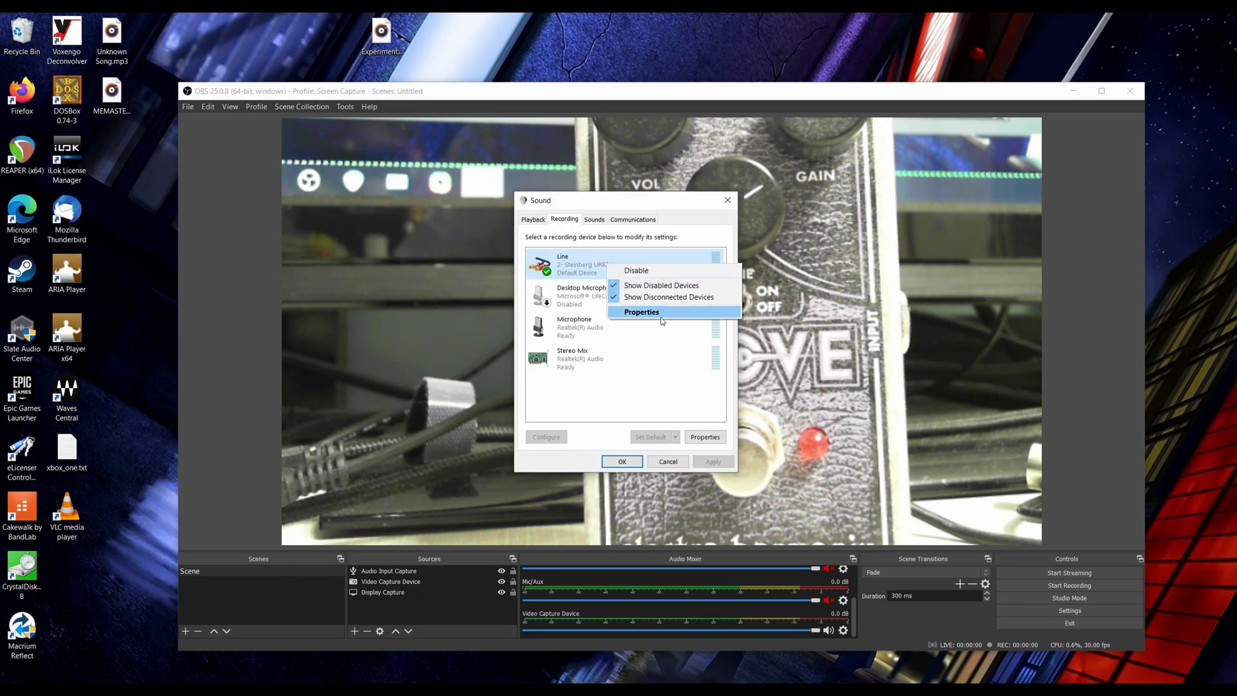
Step: Check the listen and level settings of the Line recording device in the Windows sound settings
{"action": "left_click", "coordinate": [654, 313]}
{"action": "left_click", "coordinate": [575, 263]}
{"action": "left_click", "coordinate": [599, 264]}
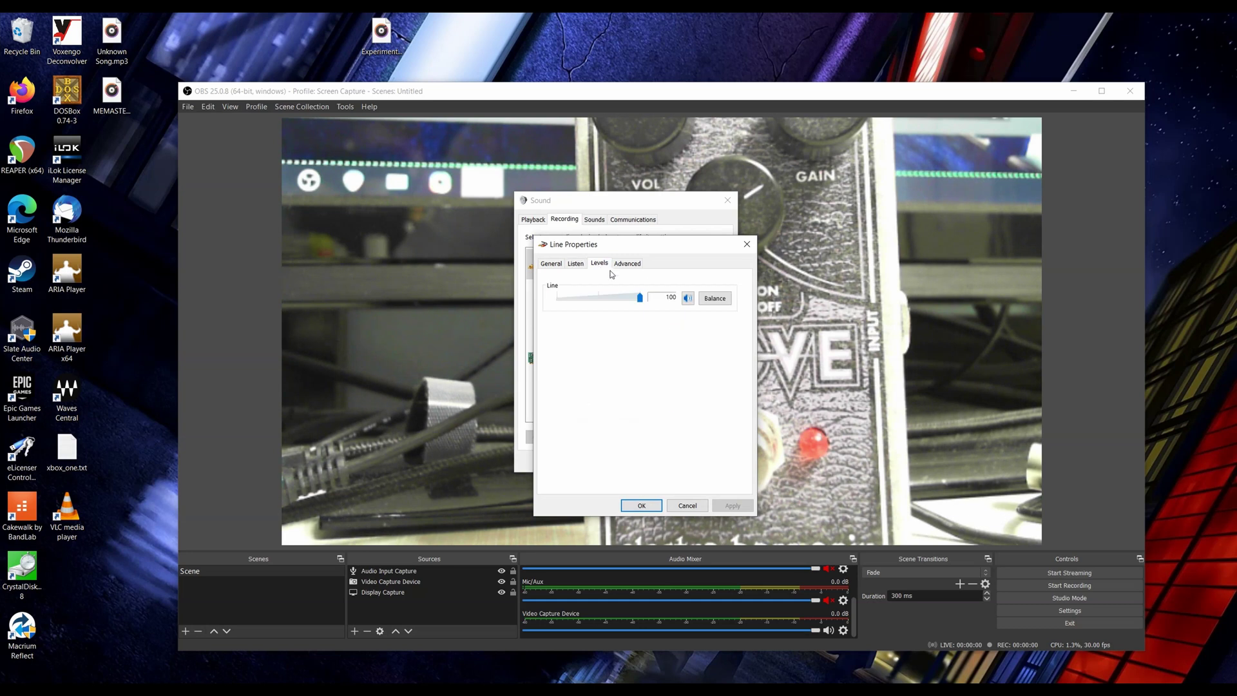
{"action": "left_click", "coordinate": [641, 506]}
{"action": "left_click", "coordinate": [622, 460]}
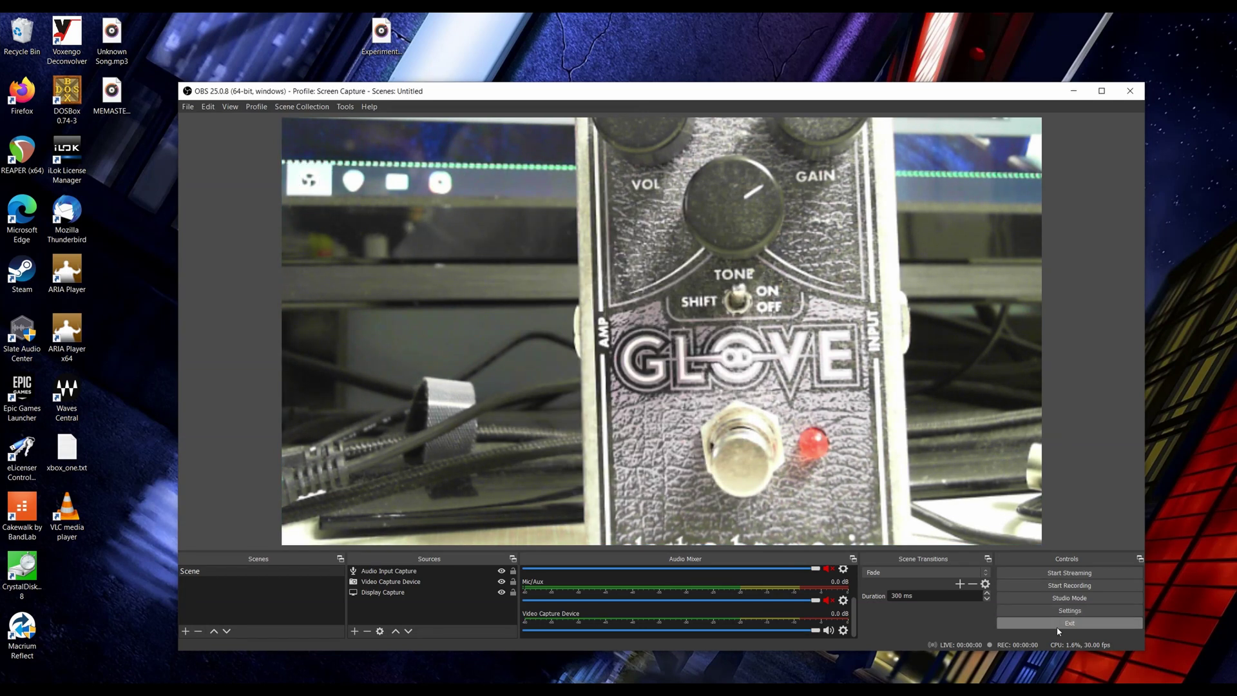
Step: Set the recording format to mp4 in the OBS output settings
{"action": "left_click", "coordinate": [1037, 610]}
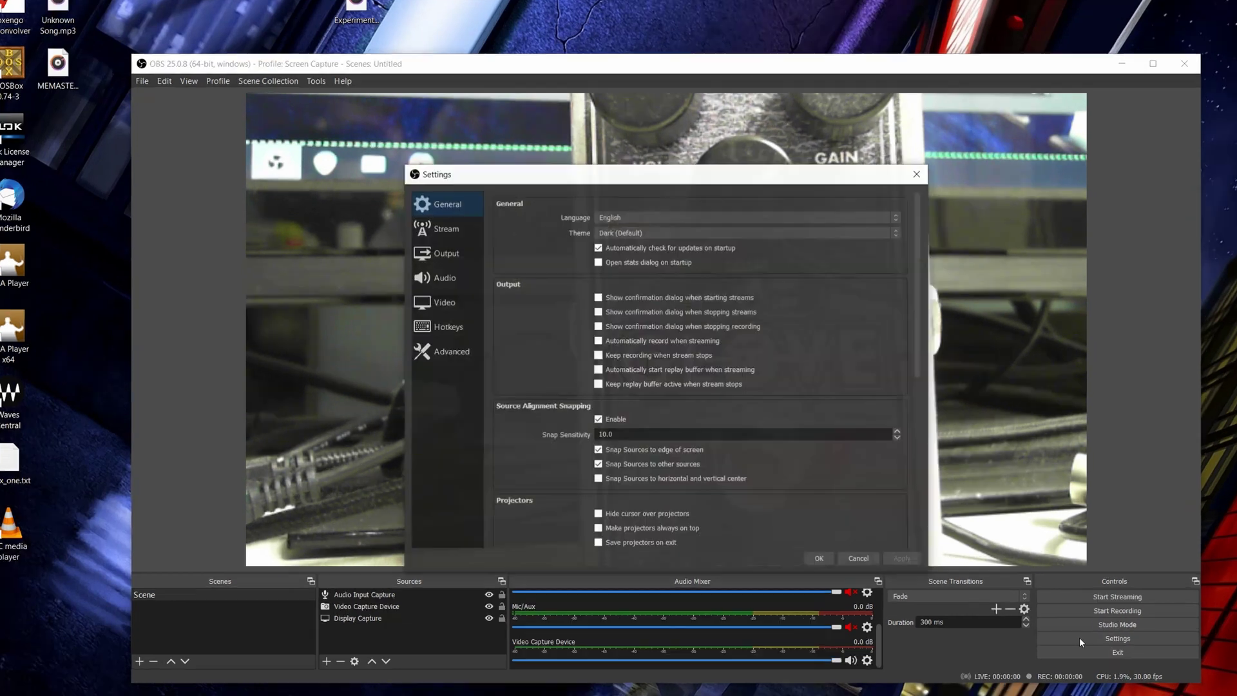
{"action": "left_click", "coordinate": [445, 253]}
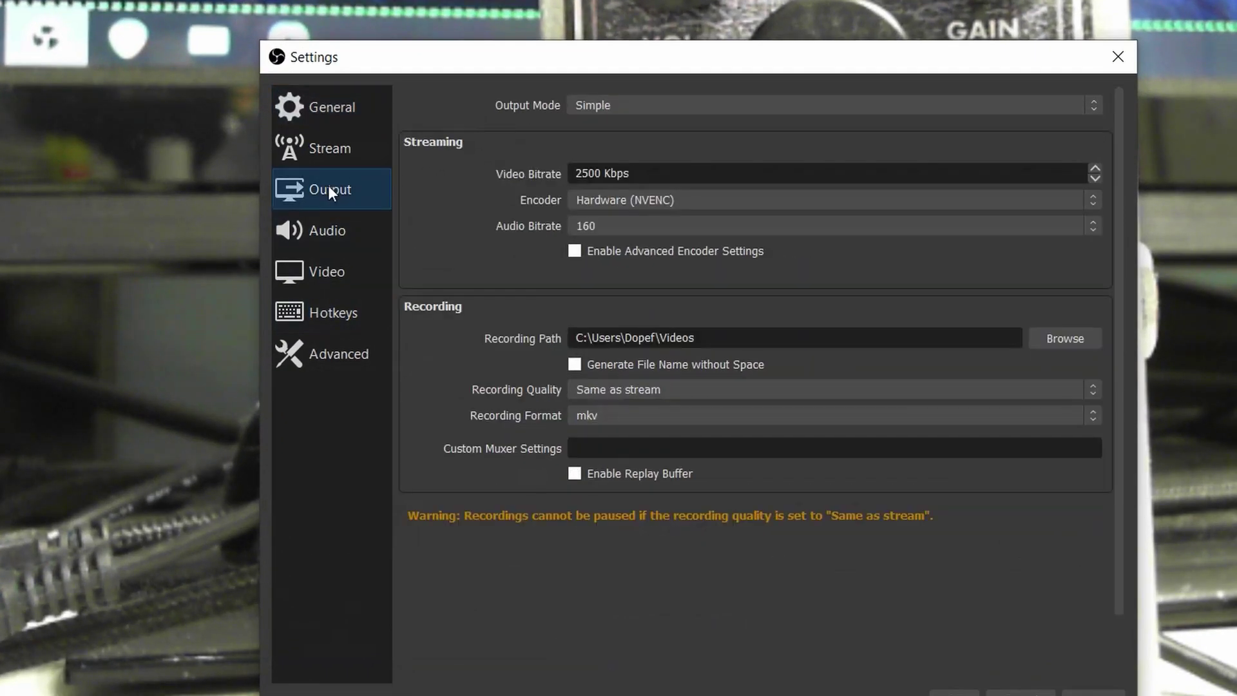
{"action": "left_click", "coordinate": [648, 419]}
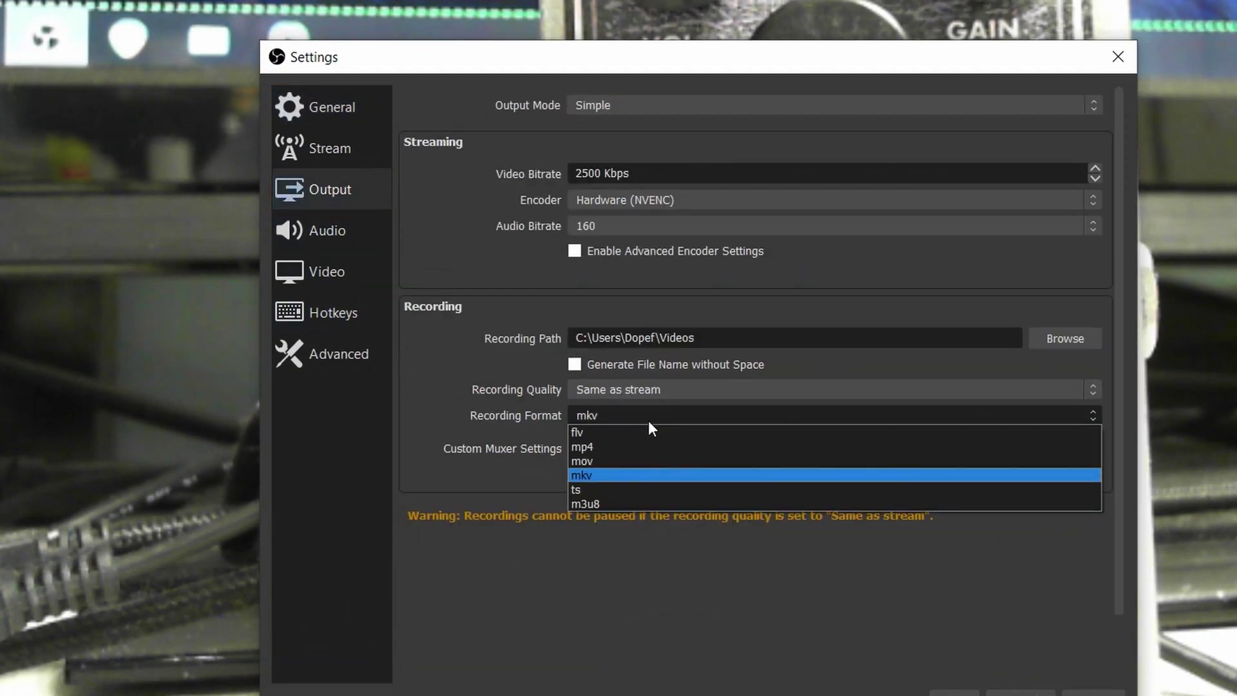
{"action": "left_click", "coordinate": [646, 451]}
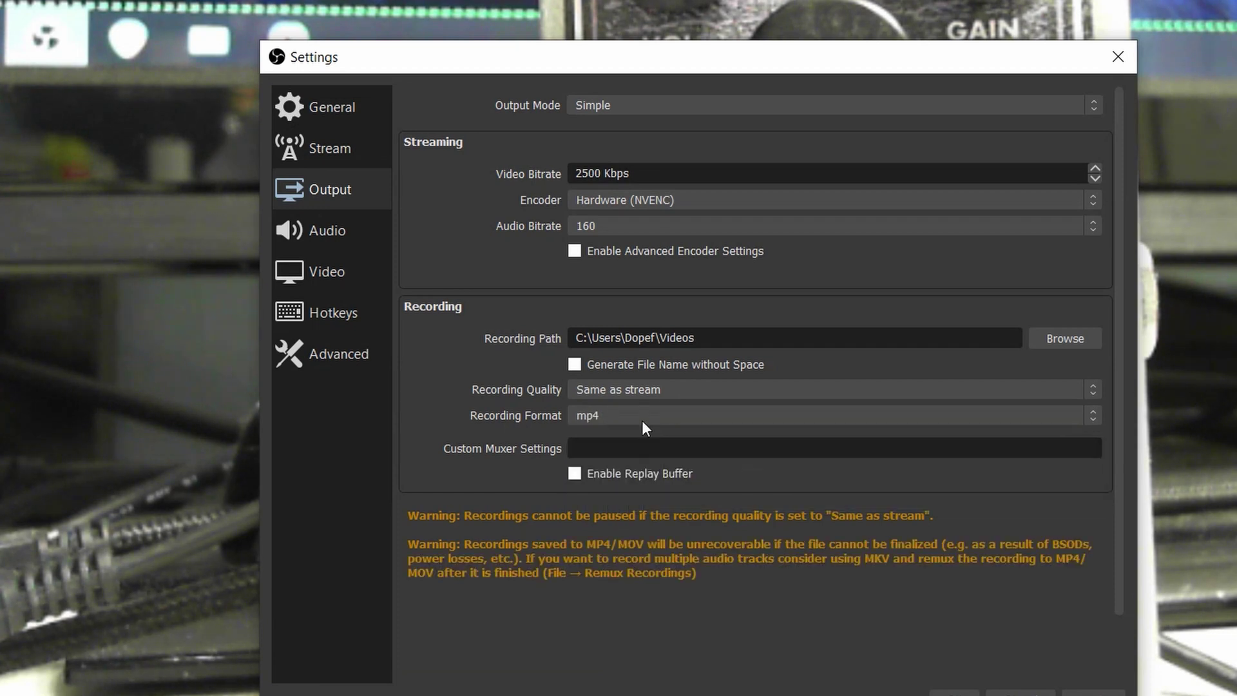